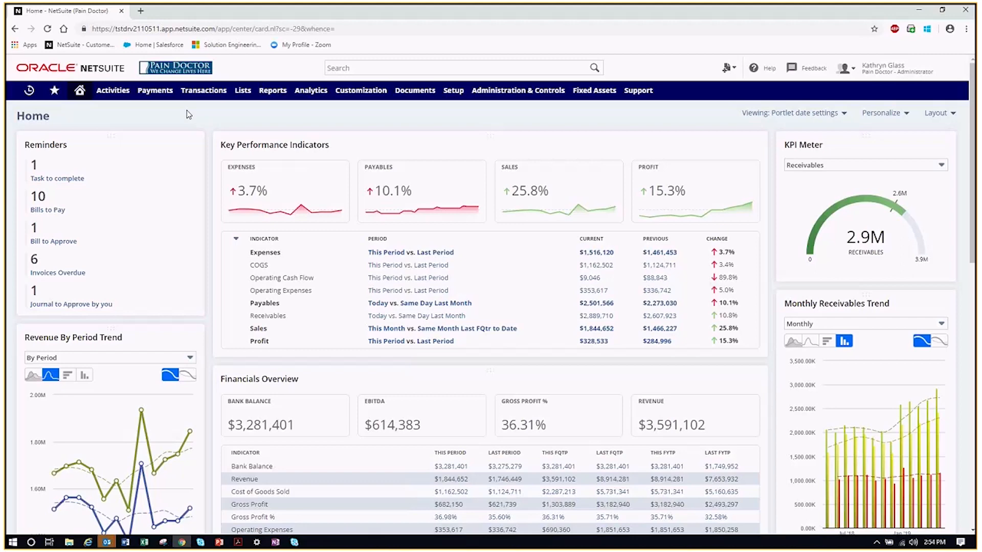
- Search for the Smith Supplies customer by its customer number and open the record in a new browser tab
click(357, 66)
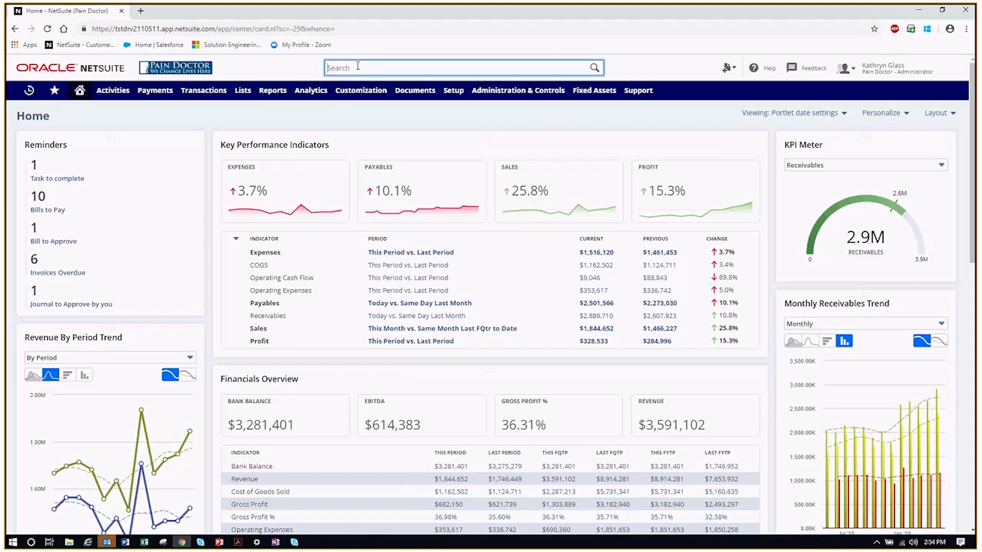
text(284)
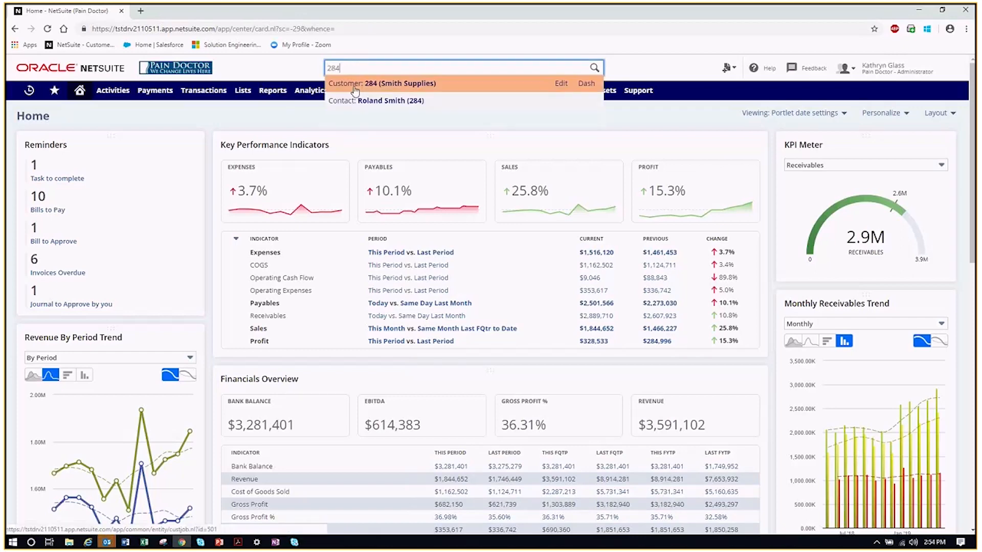
right_click(354, 91)
click(381, 96)
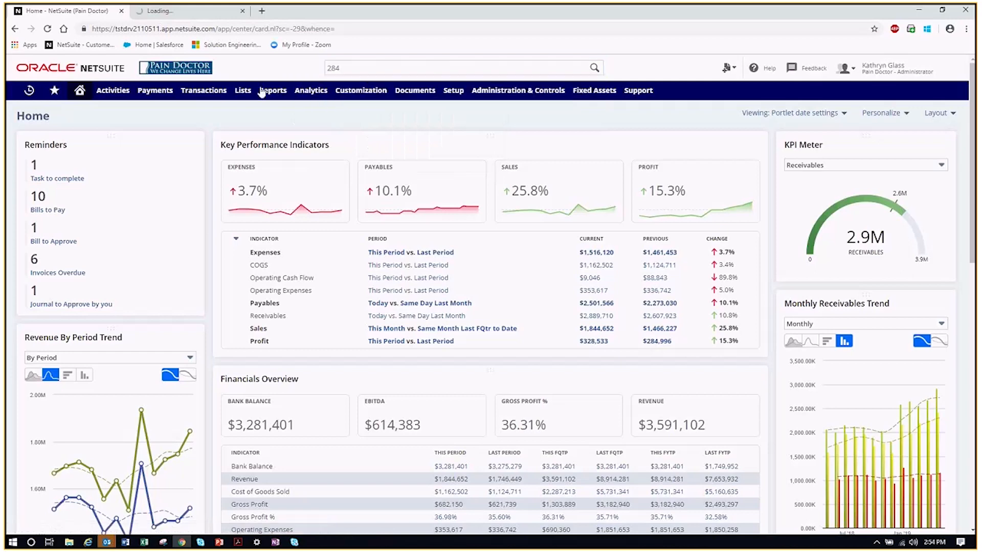
click(196, 16)
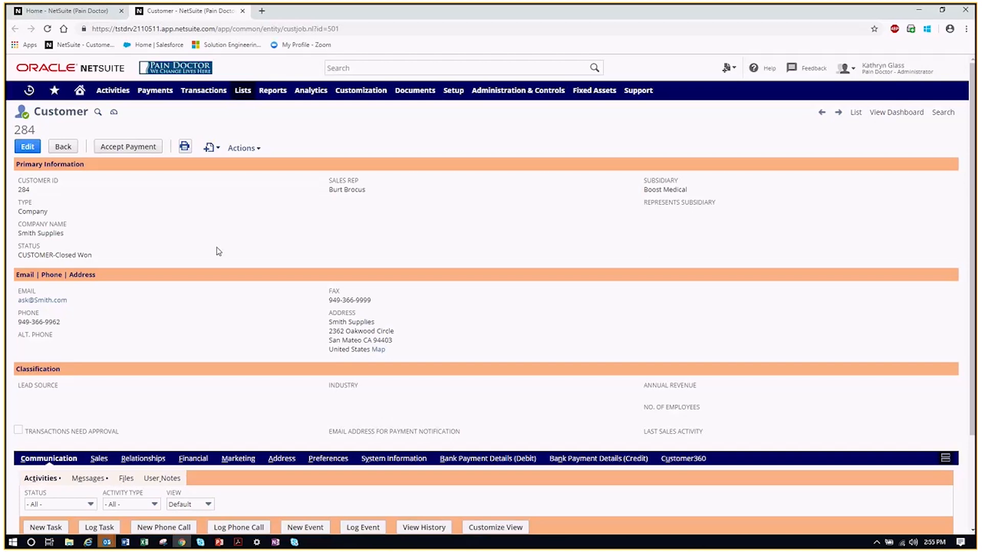
- Put the Smith Supplies customer record in edit mode and start a new custom field from it, leaving the record unsaved
click(28, 148)
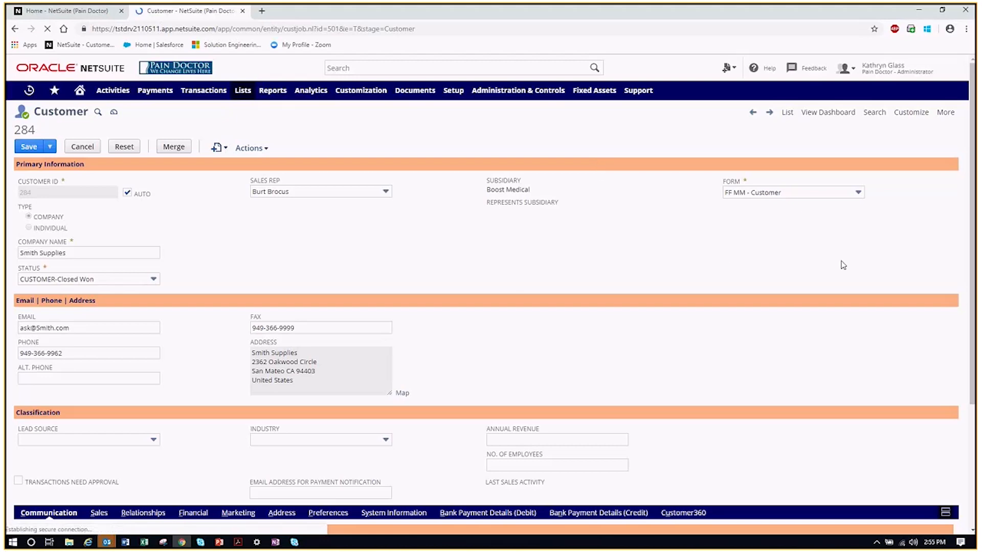
mouse_move(927, 118)
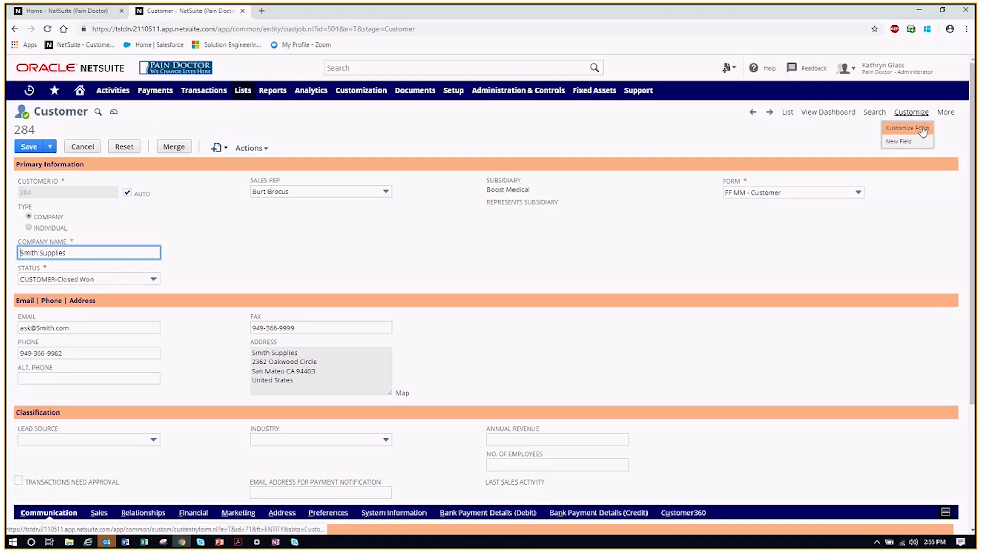
click(915, 141)
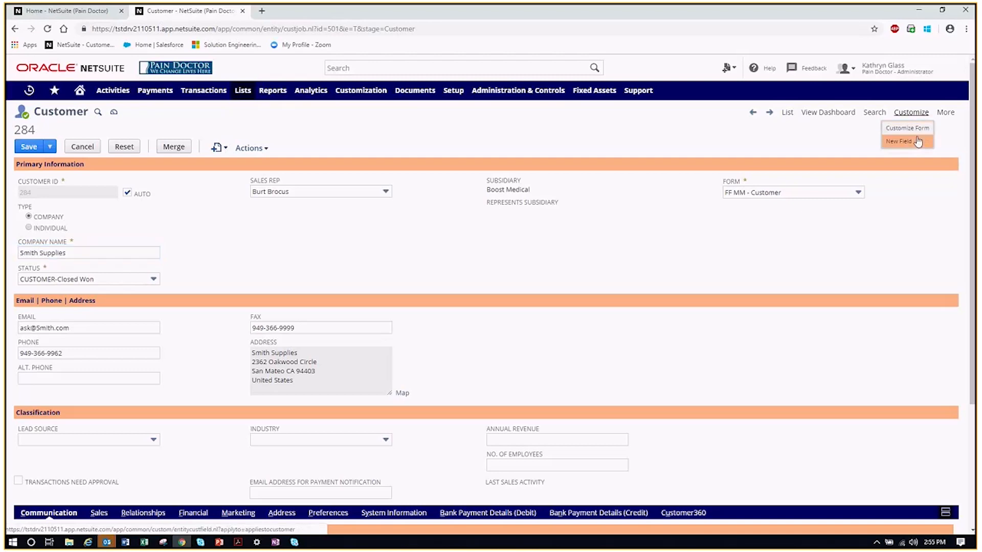
click(539, 88)
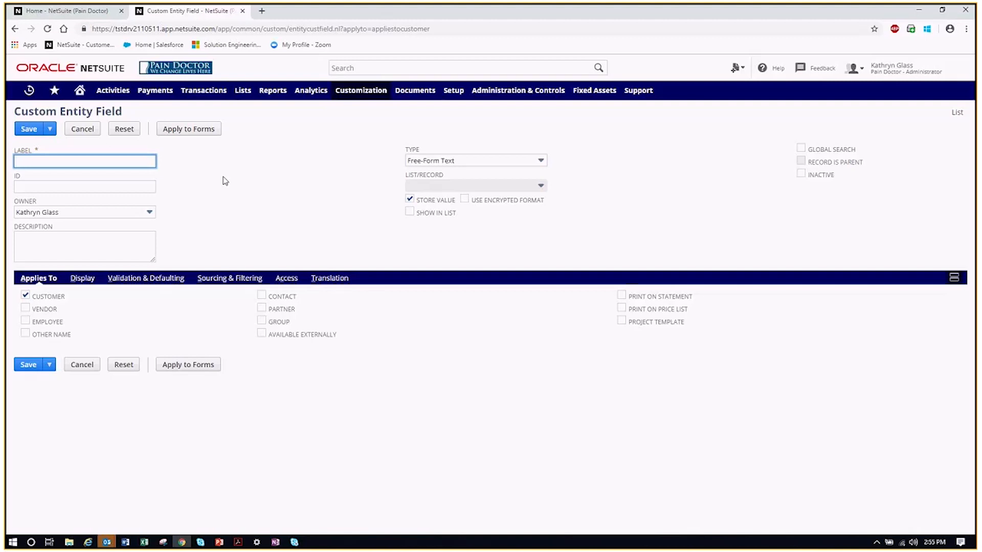
- Label the custom entity field "Web Address" and set its type to Hyperlink
text(Web Address)
click(225, 181)
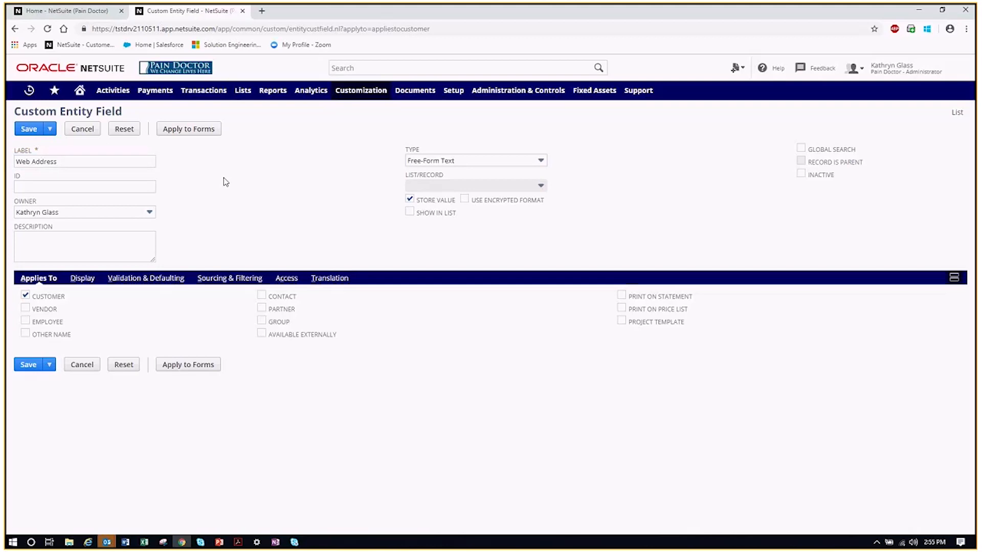
click(441, 168)
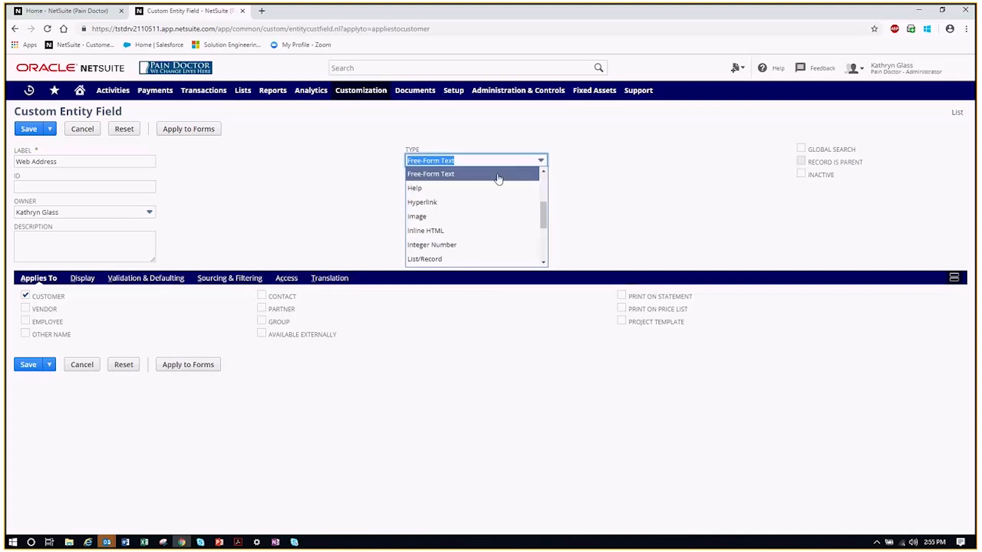
mouse_move(546, 209)
mouse_down()
mouse_move(545, 178)
mouse_move(546, 206)
mouse_up()
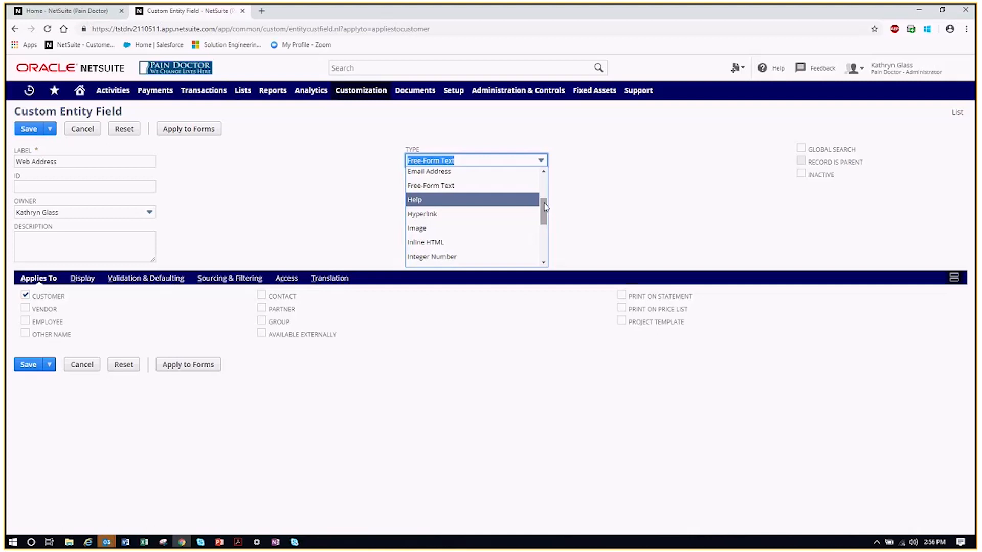
click(519, 214)
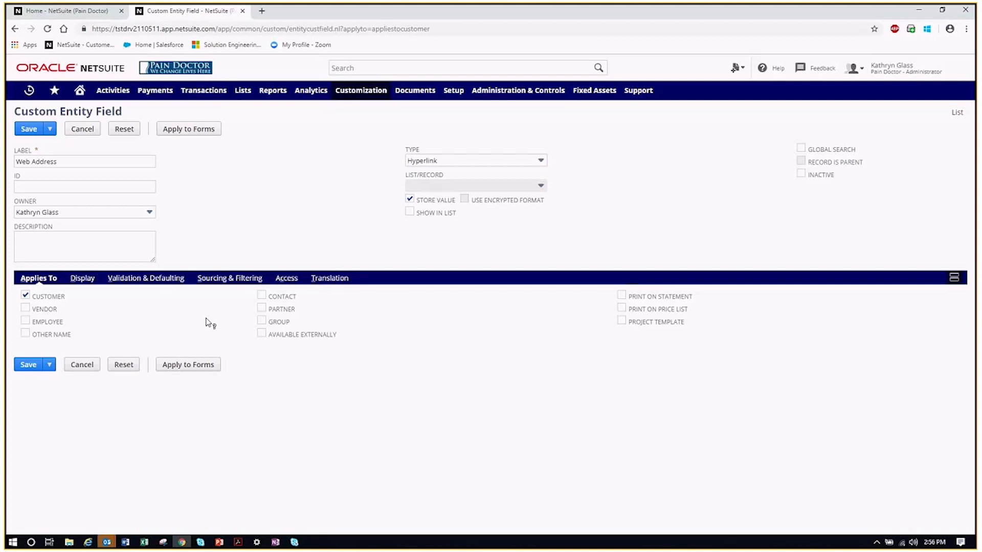
- Set the Web Address field to display on the Main subtab
click(82, 278)
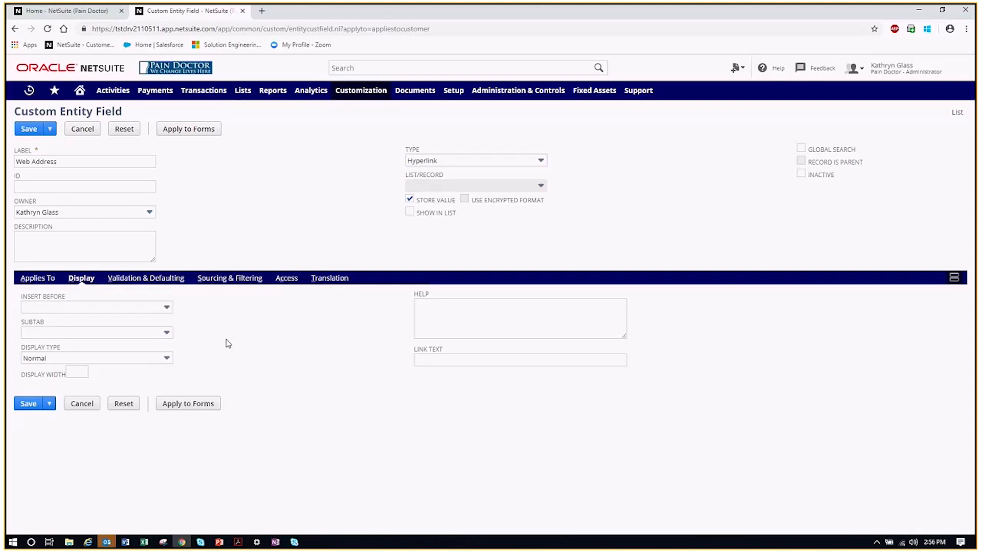
click(154, 337)
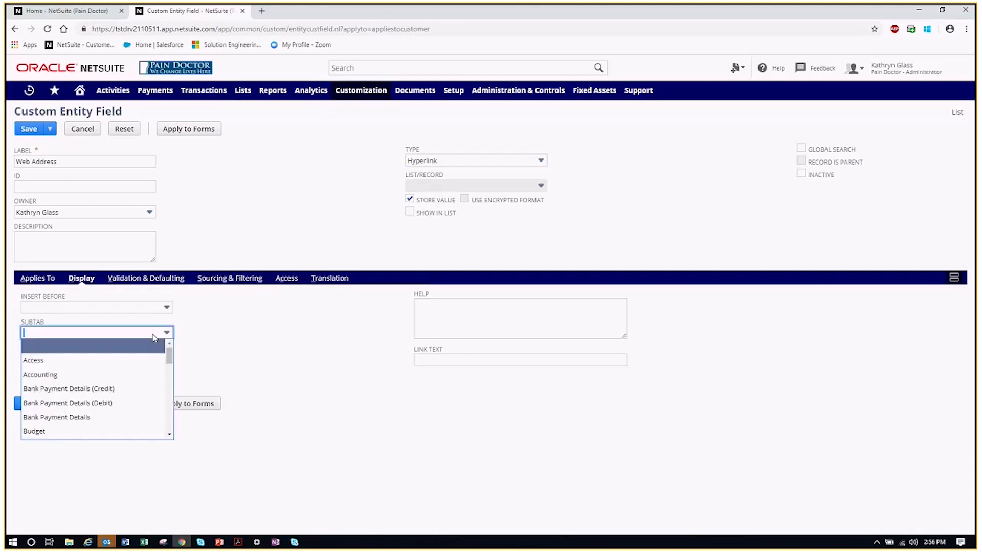
text(Main)
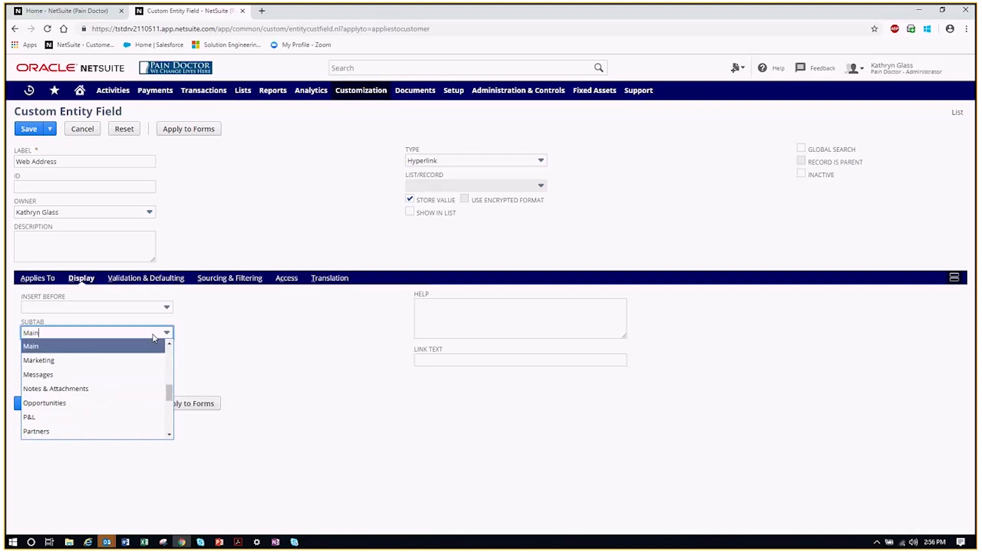
click(125, 350)
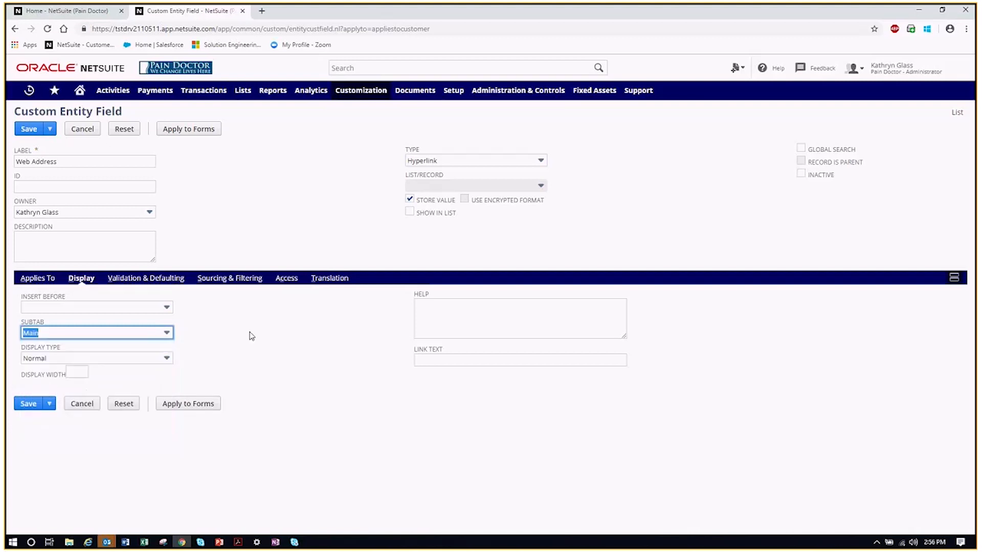
click(142, 361)
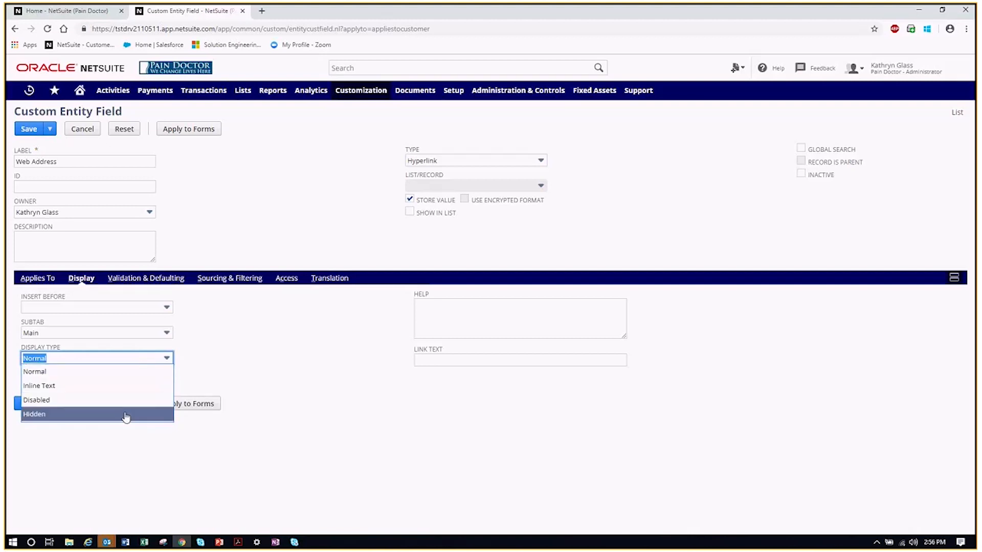
click(259, 344)
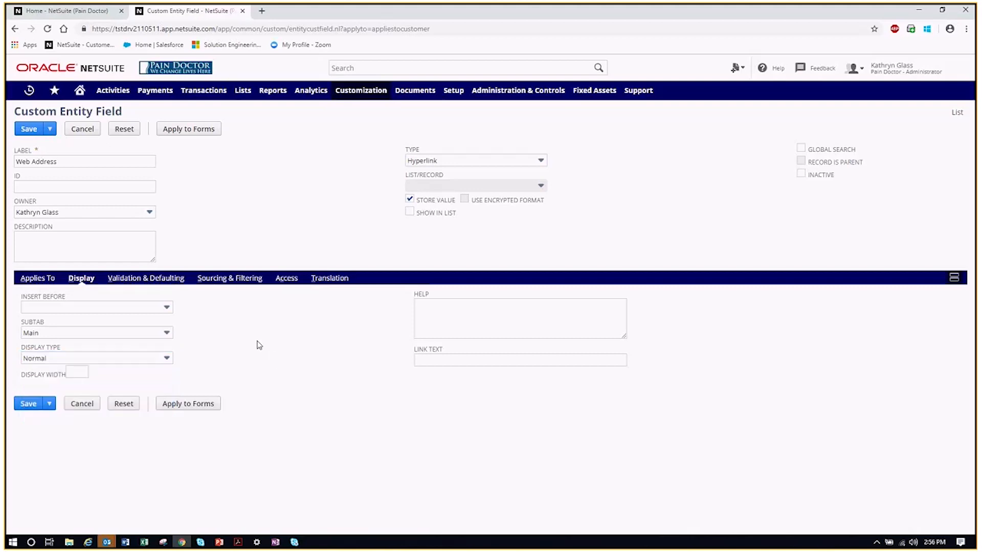
click(148, 314)
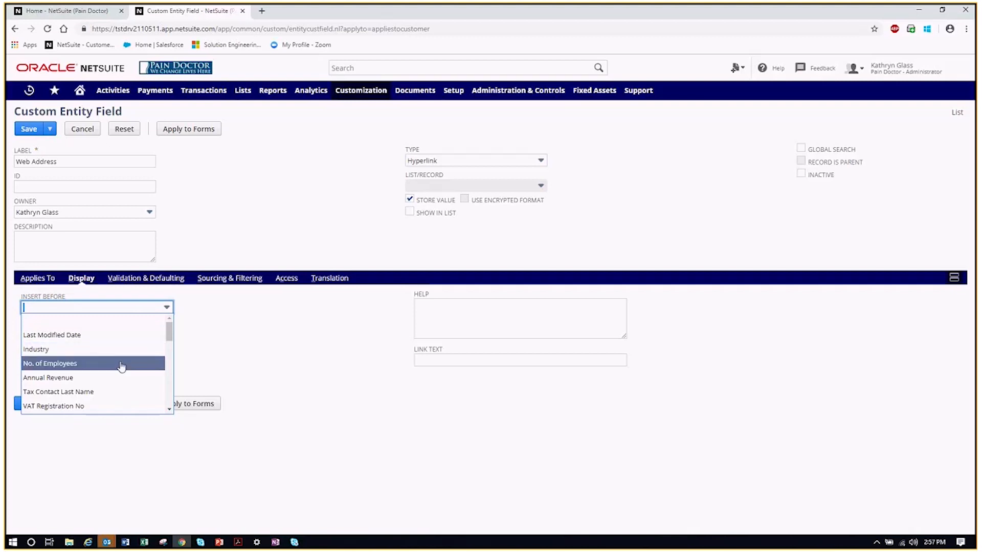
click(227, 332)
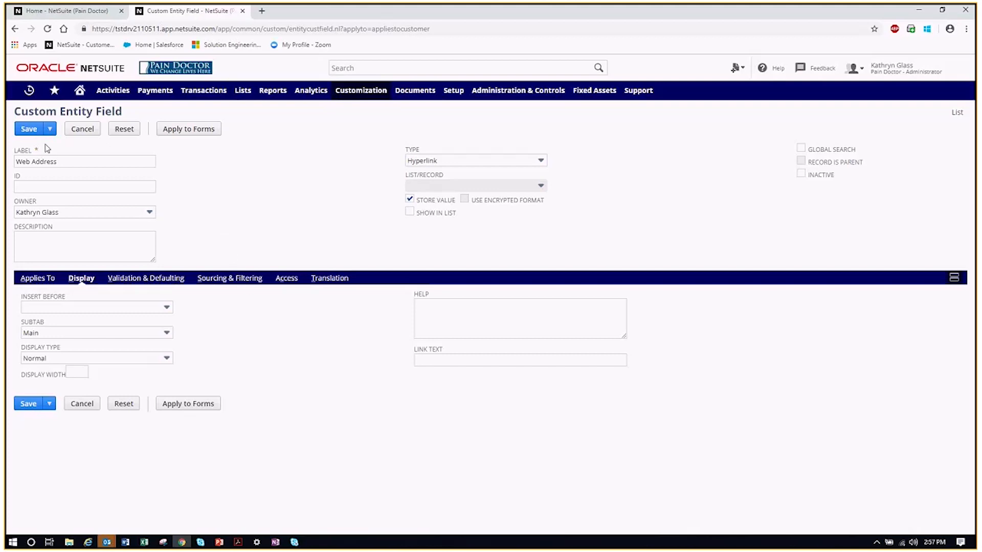
- Save the Web Address custom field and return to the recently viewed Smith Supplies customer record
click(29, 129)
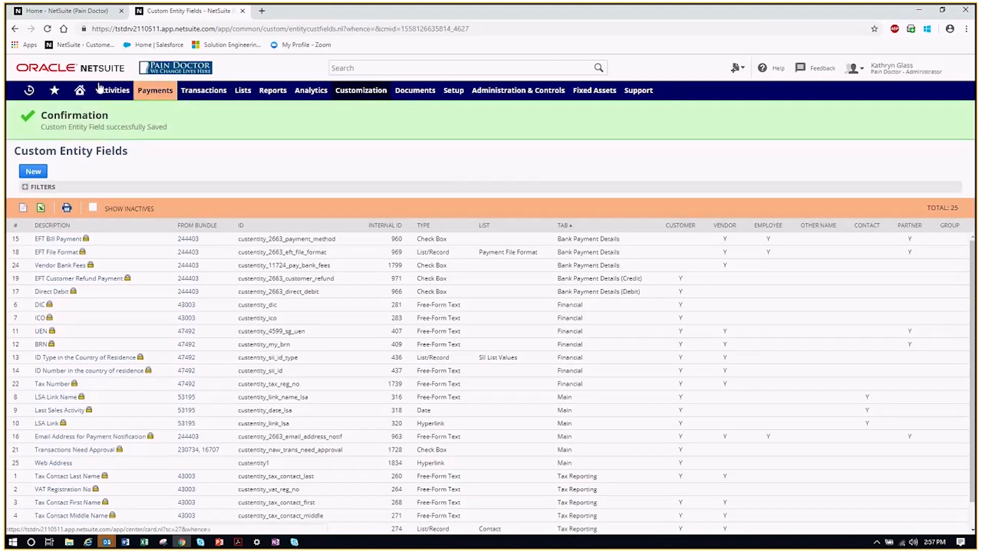
mouse_move(29, 91)
mouse_move(39, 127)
click(275, 128)
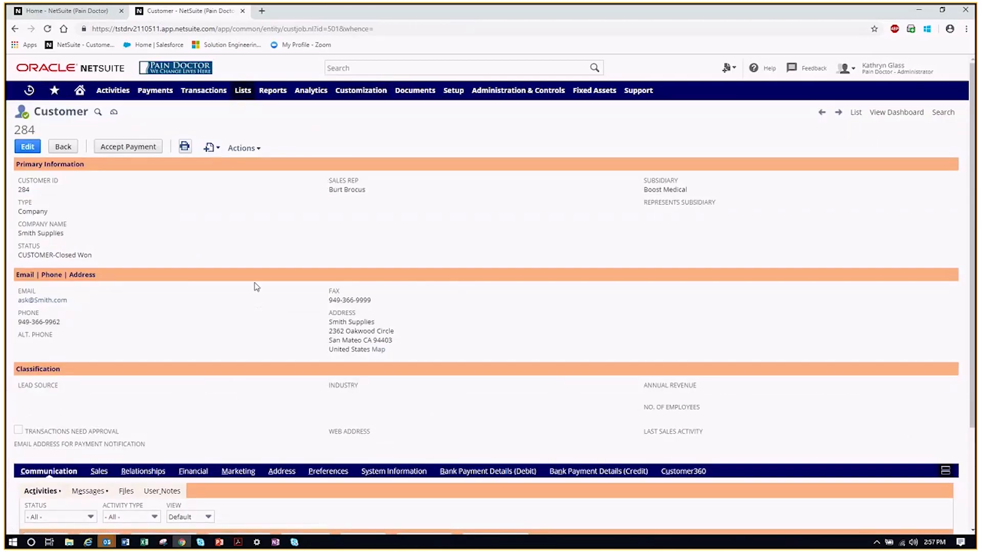
drag(370, 432, 288, 416)
drag(106, 278, 16, 278)
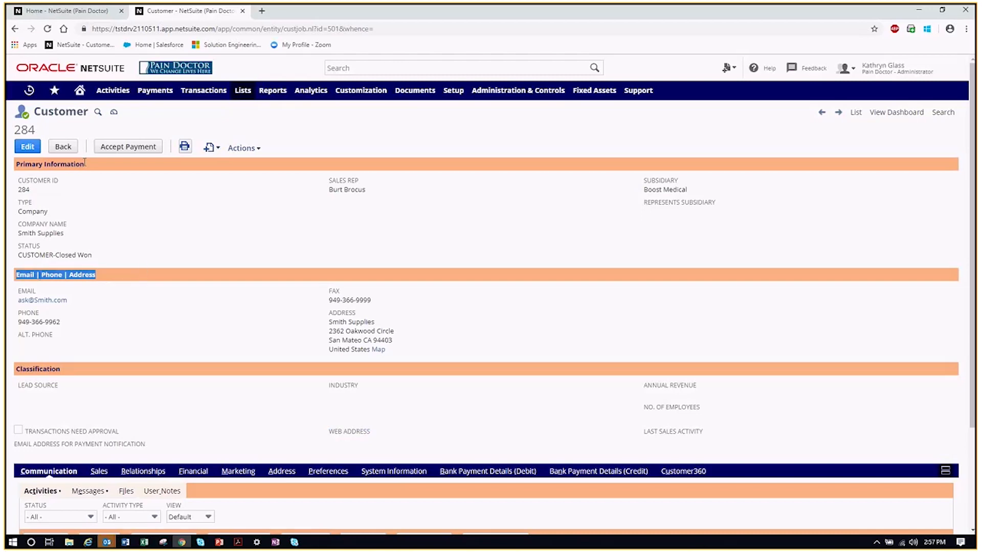
drag(84, 162, 16, 165)
click(196, 203)
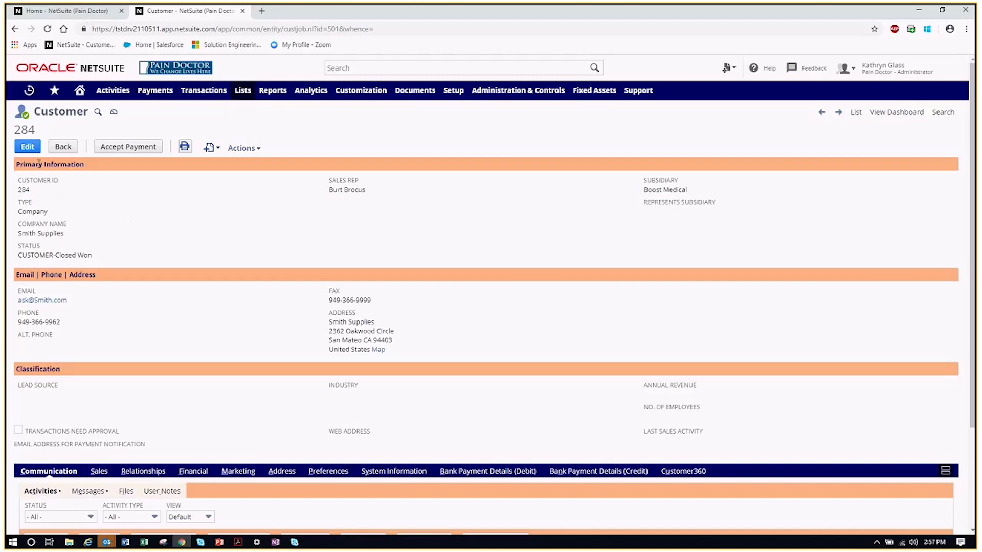
- Edit the customer record and open its FF MM - Customer entry form for customization, leaving the record unsaved
click(25, 150)
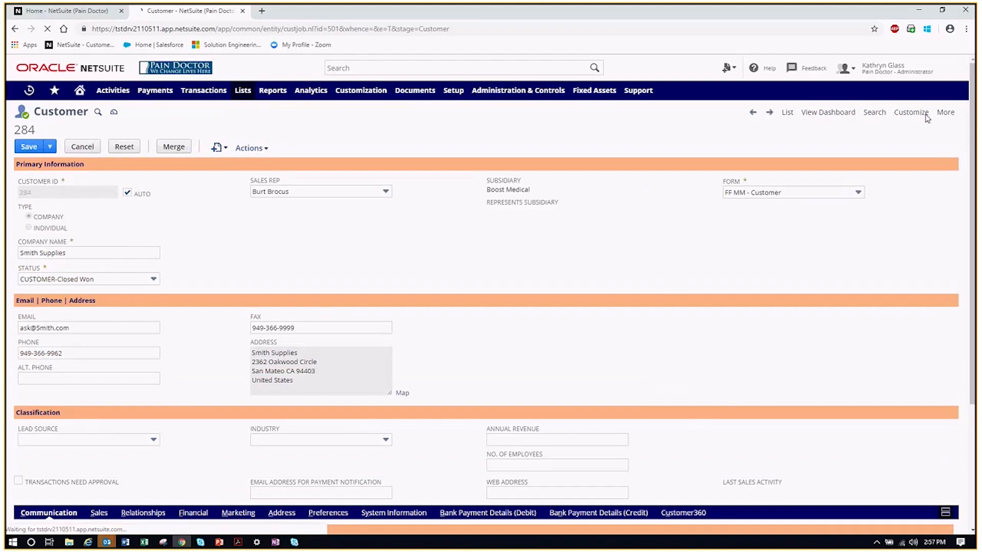
mouse_move(926, 117)
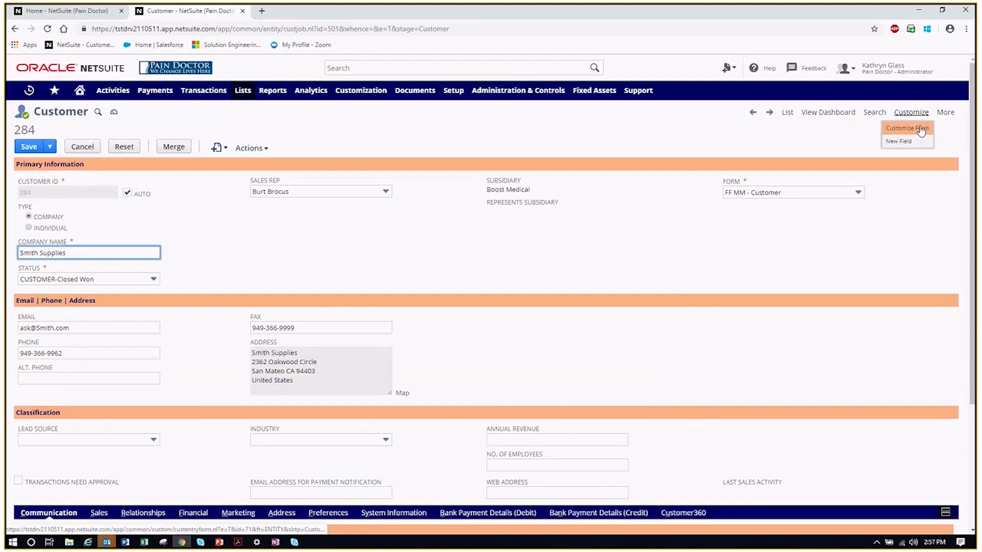
click(920, 131)
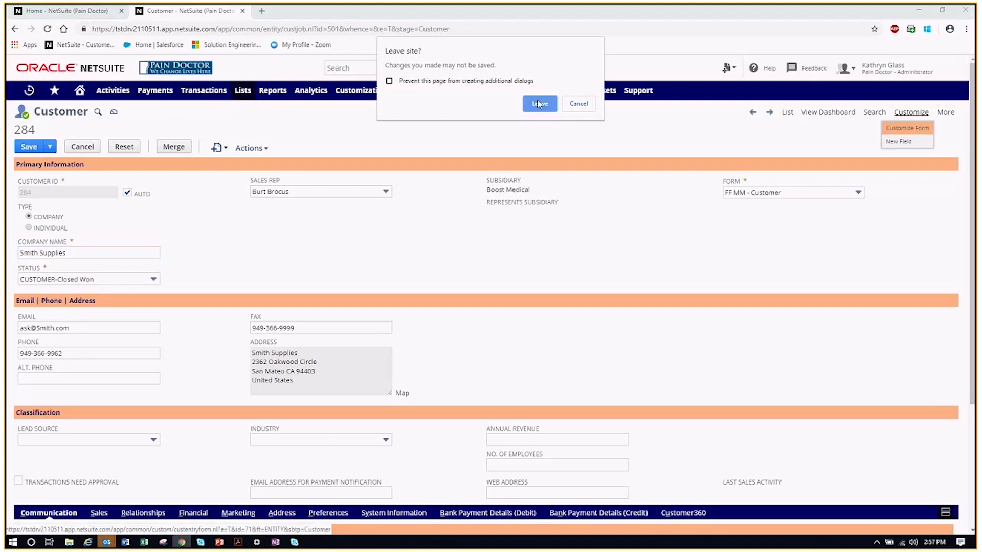
click(538, 102)
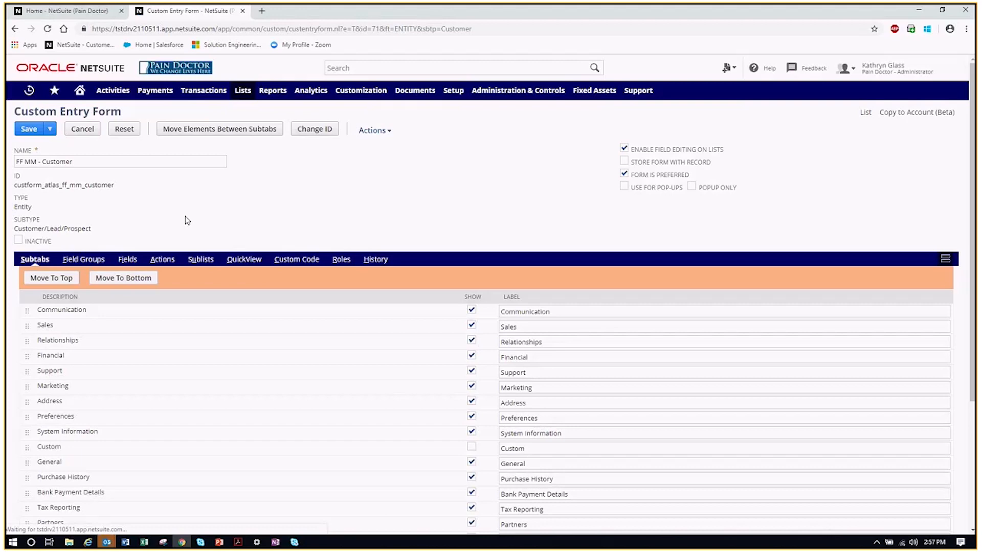
- Assign the custom Web Address field on the form's Main fields list to the Email | Phone | Address field group
click(128, 259)
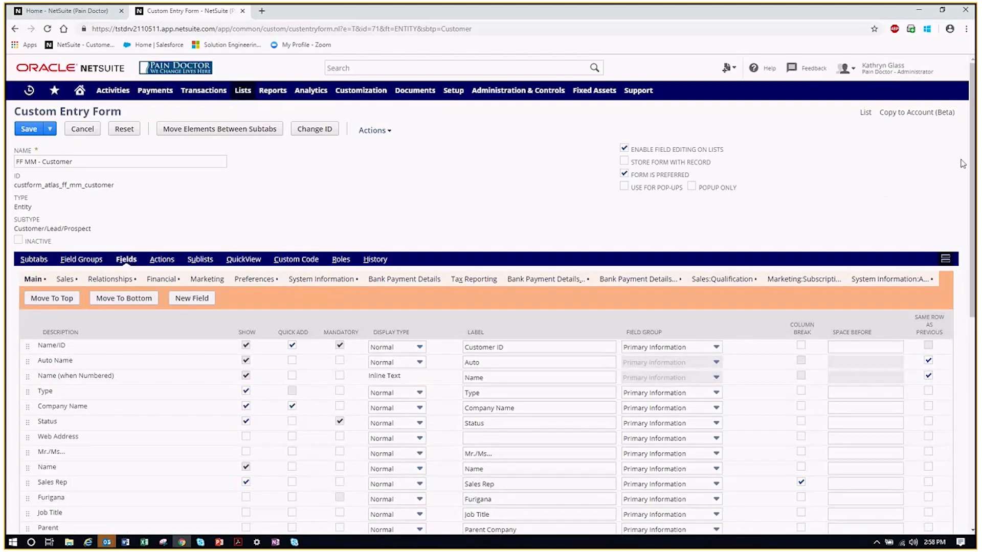
drag(971, 165, 974, 391)
click(144, 484)
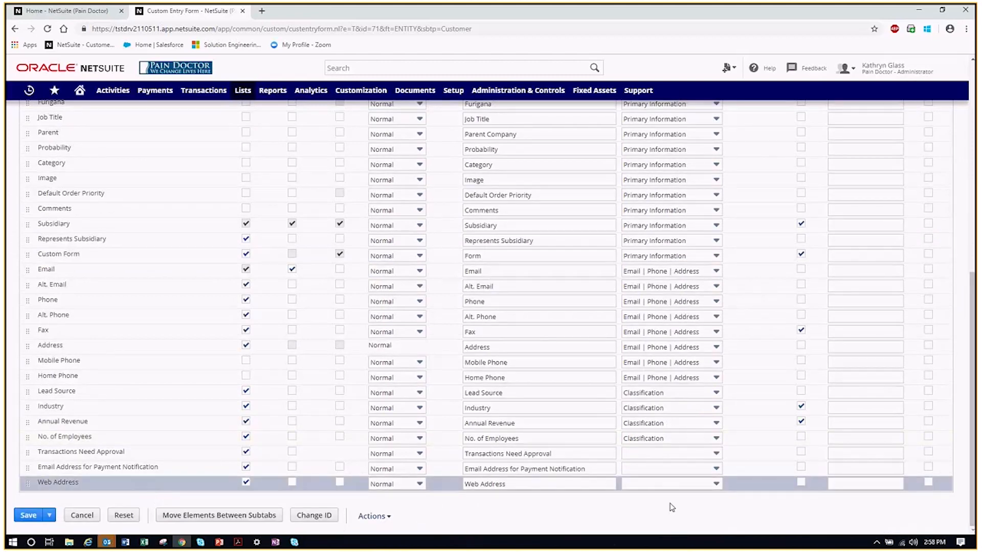
click(665, 488)
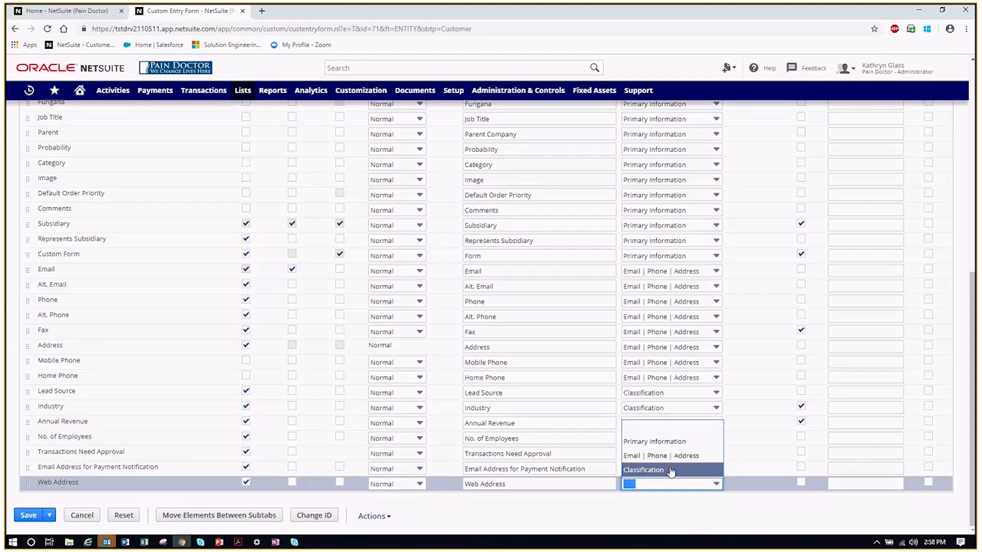
click(672, 472)
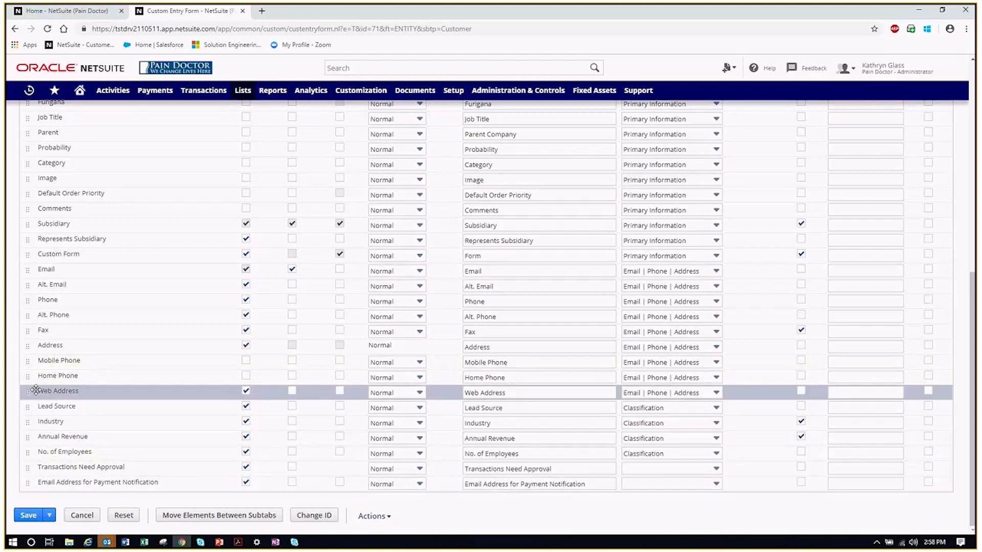
- Move the Web Address field directly below Email in the field order and save the custom entry form
drag(34, 393, 39, 286)
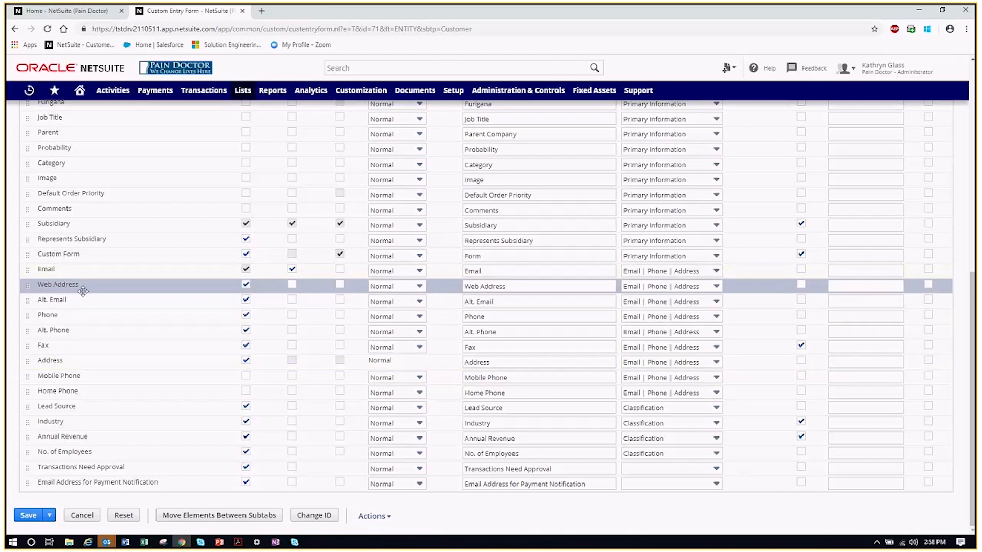
scroll(84, 291, up, 6)
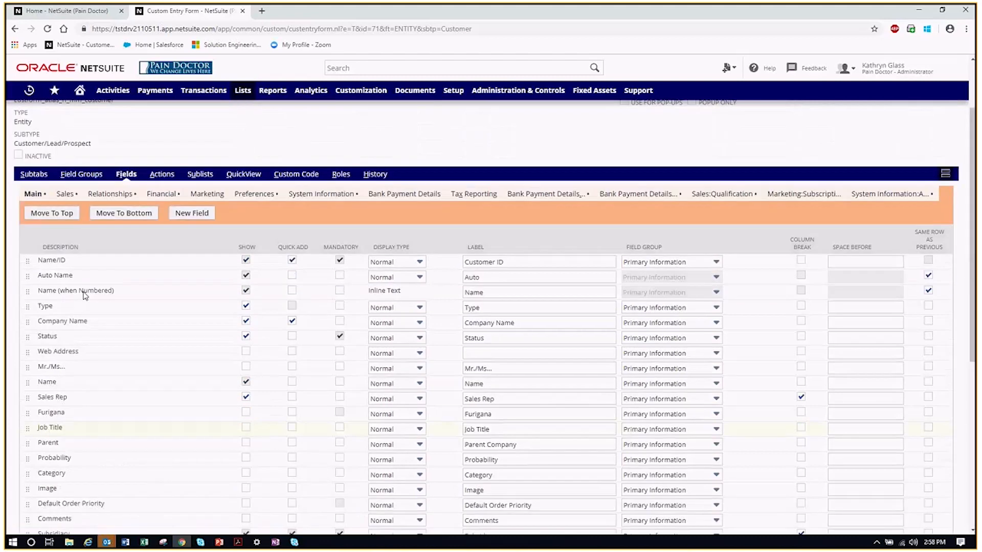
scroll(83, 296, up, 2)
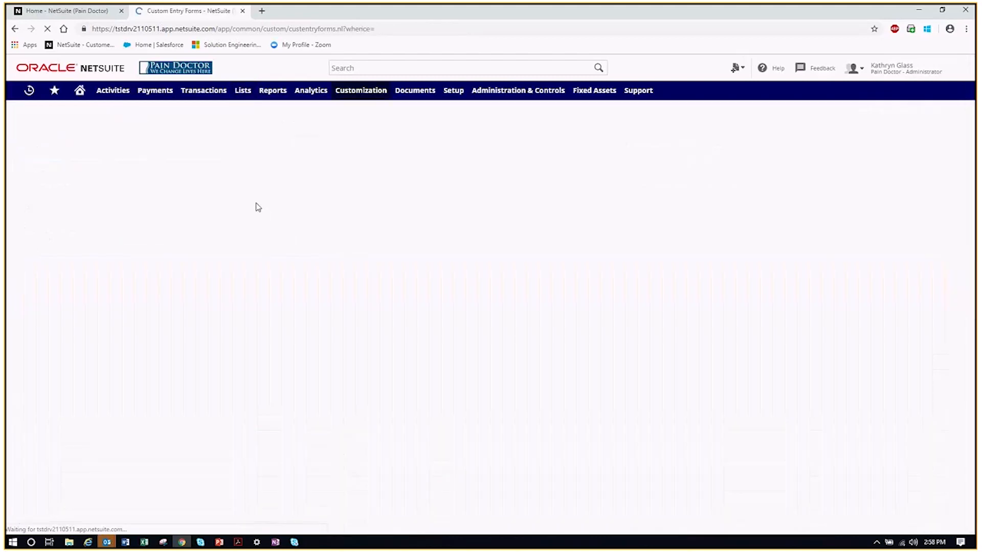
- Return to the recently viewed Smith Supplies customer record and check the Web Address field's placement in the Email | Phone | Address group
mouse_move(29, 91)
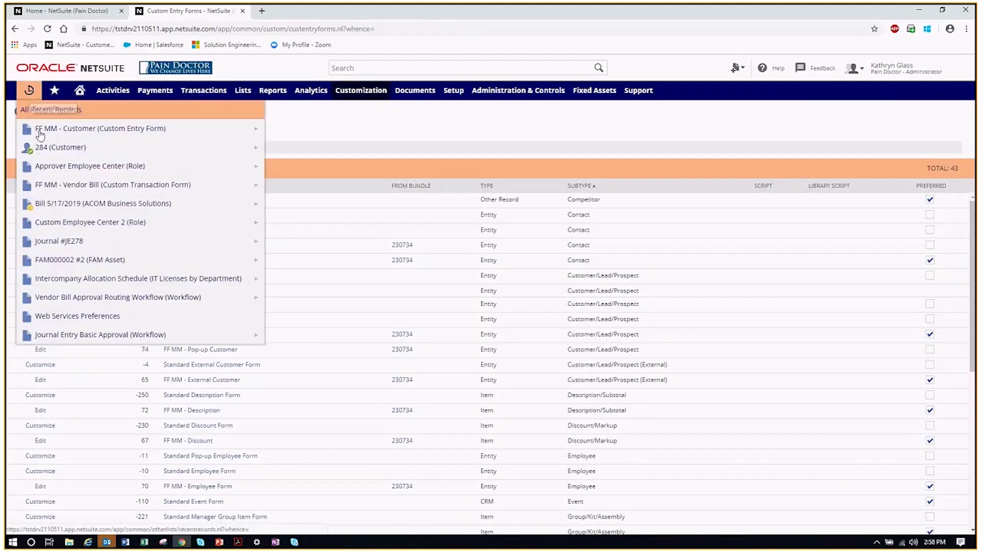
click(56, 147)
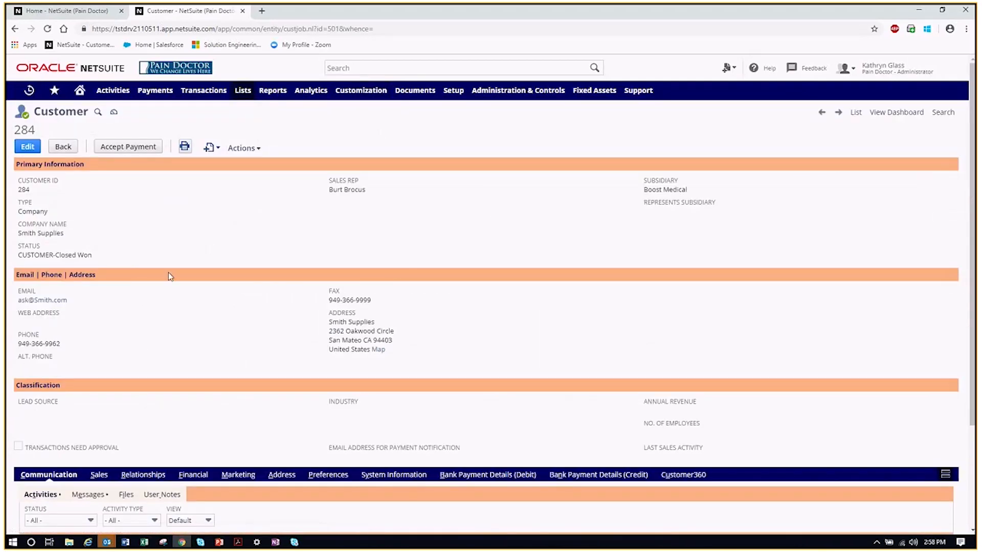
drag(75, 317, 16, 314)
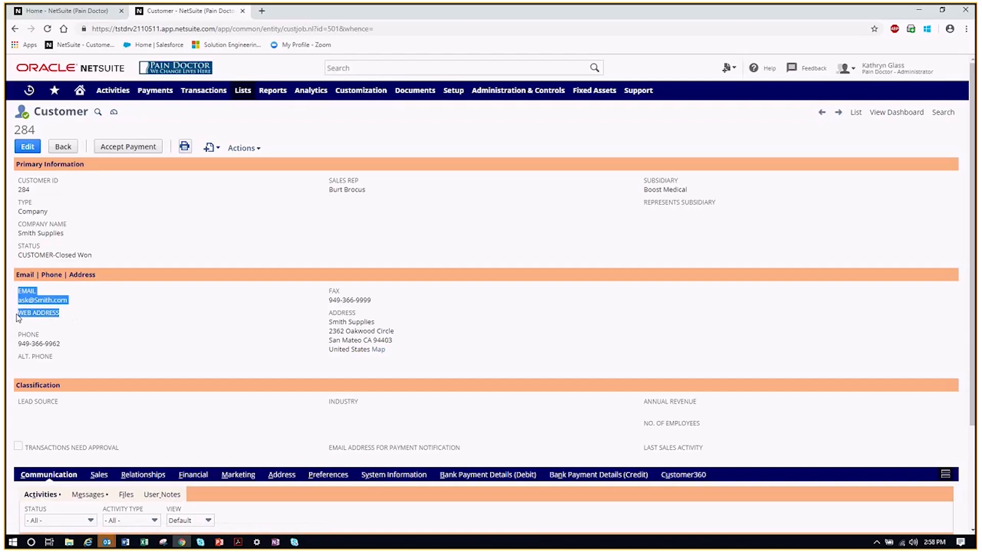
click(17, 315)
click(28, 147)
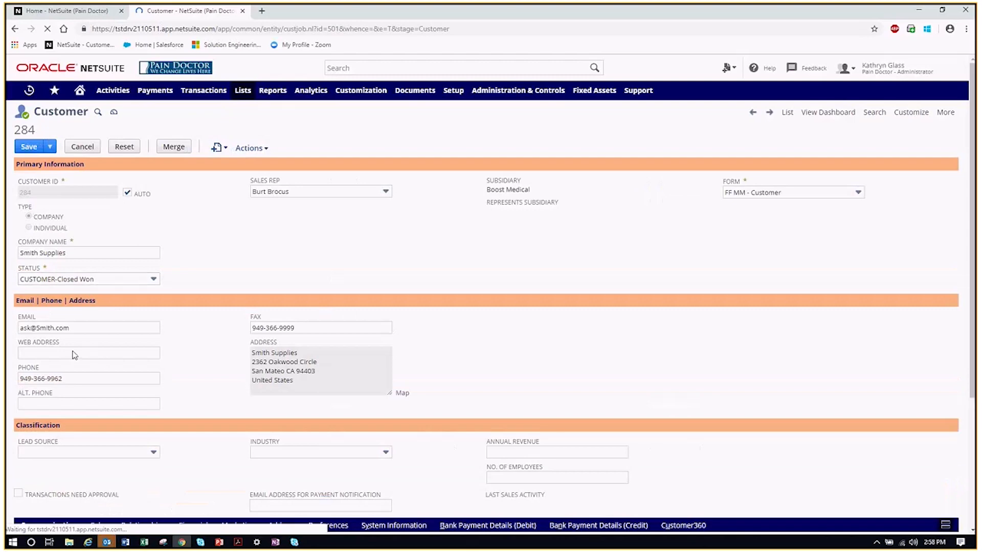
click(87, 352)
text(www.supplie)
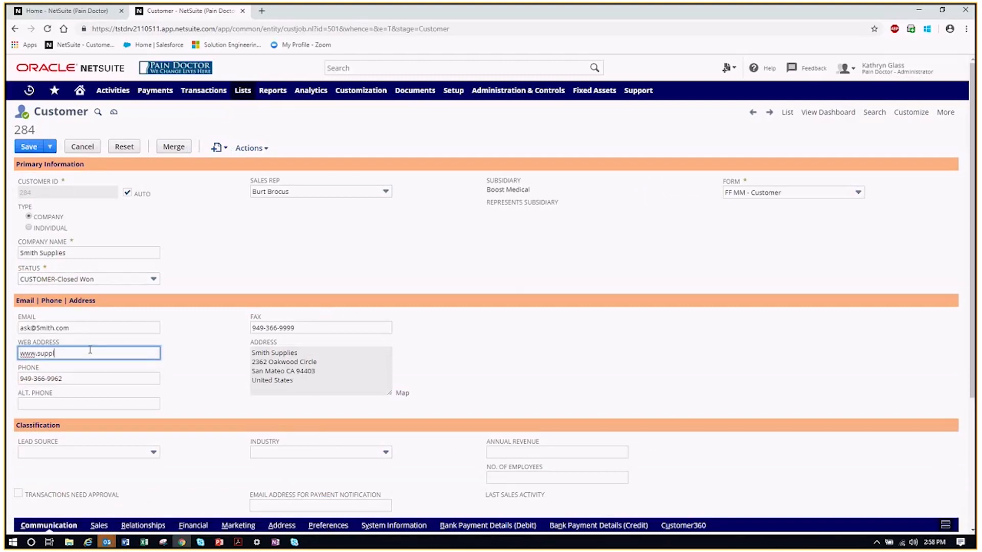
key(BackSpace)
key(BackSpace)
key(BackSpace)
key(BackSpace)
key(BackSpace)
key(BackSpace)
text(mithsupplies.com)
click(176, 326)
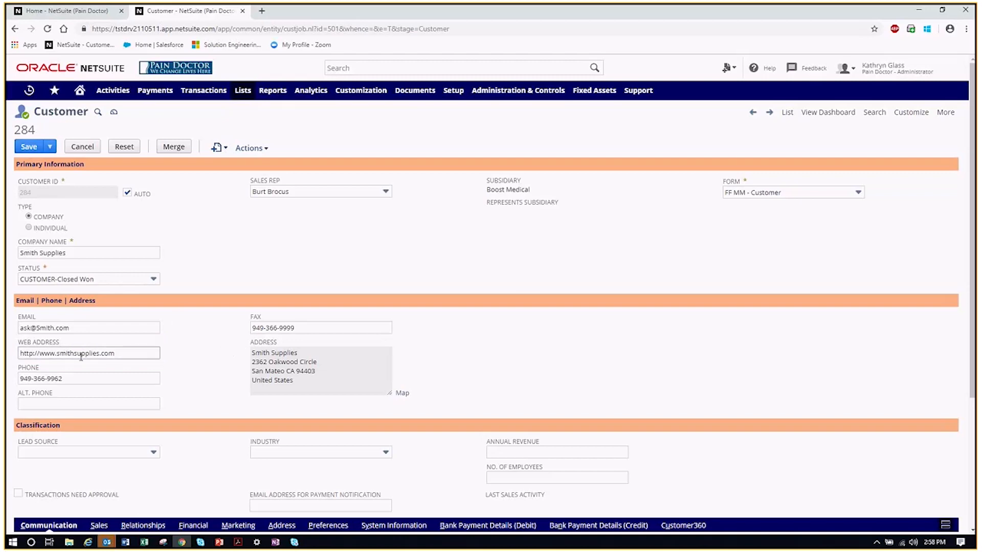
- Review the prefix of the Web Address entry and save the customer record
drag(41, 353, 18, 353)
click(201, 370)
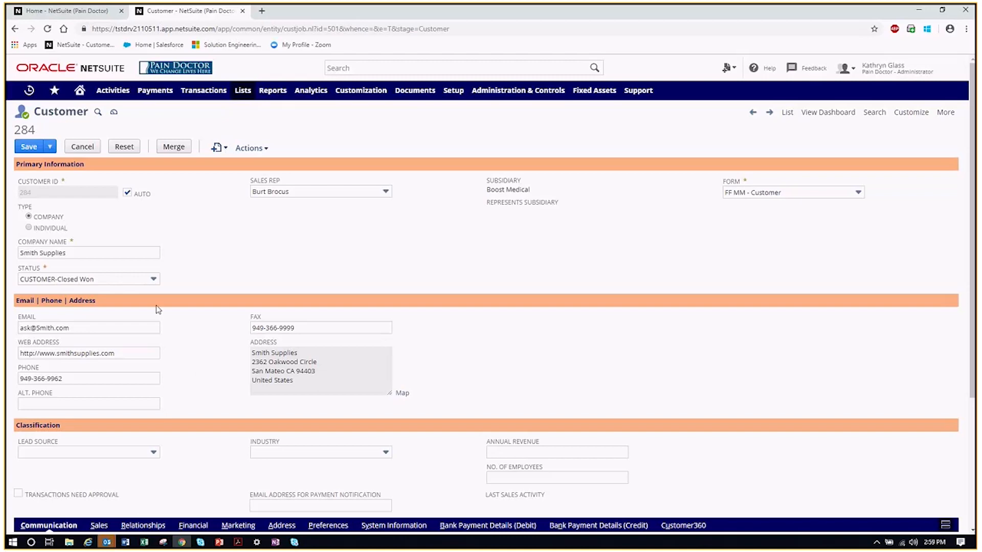
click(25, 148)
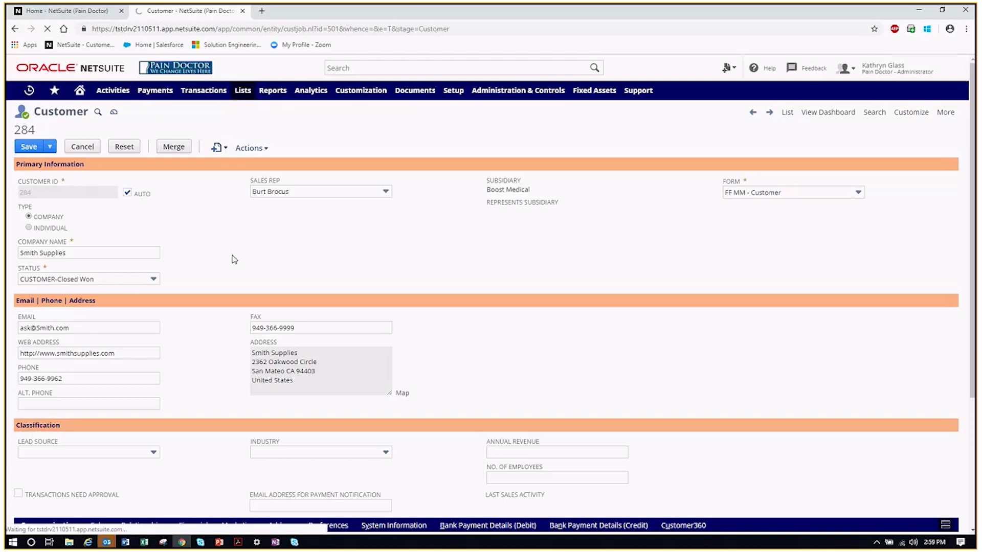